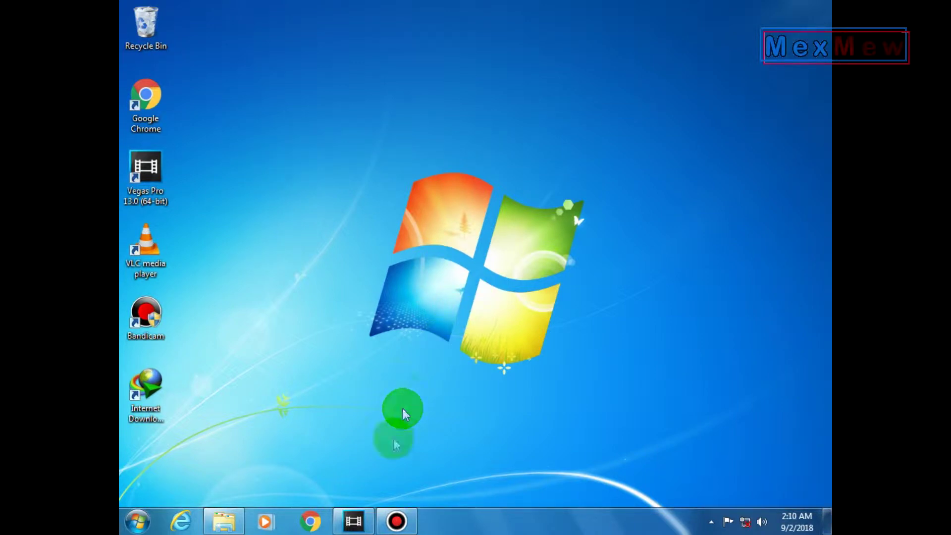
Step: Switch to Vegas Pro and import the Template01 video from the Documents library onto the timeline
click(357, 519)
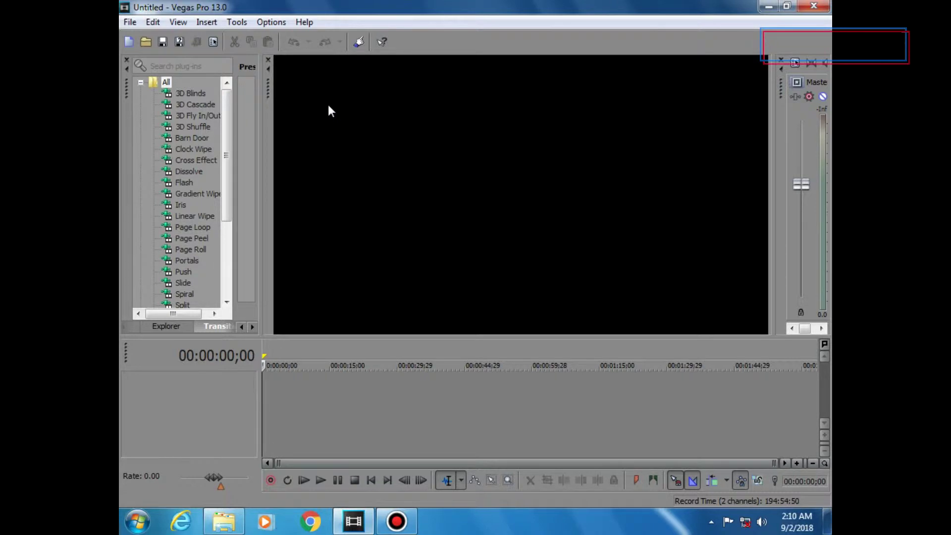
click(144, 45)
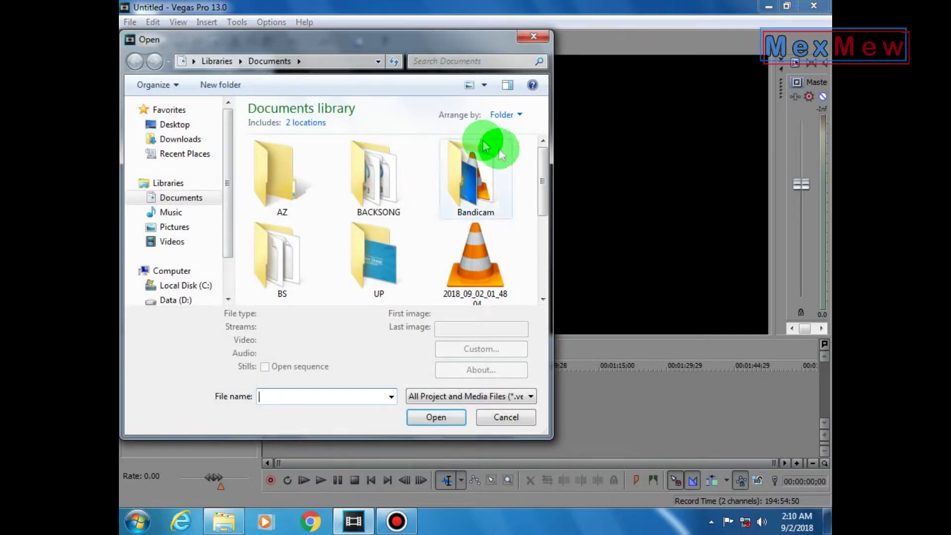
drag(545, 175, 543, 242)
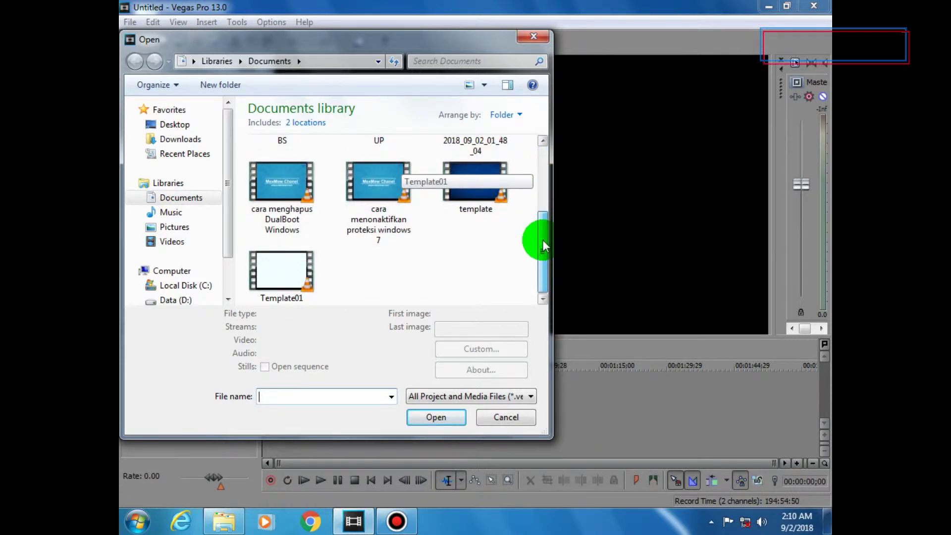
double_click(299, 274)
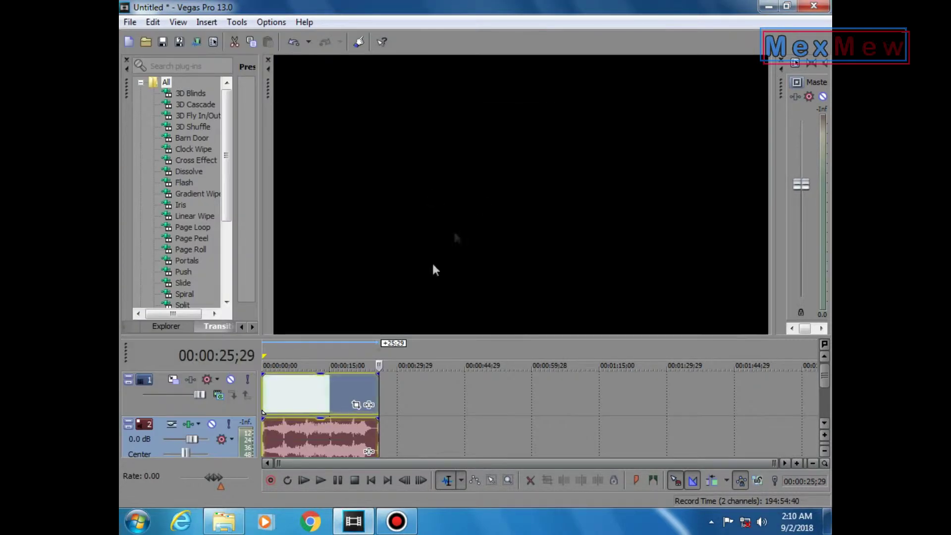
click(321, 392)
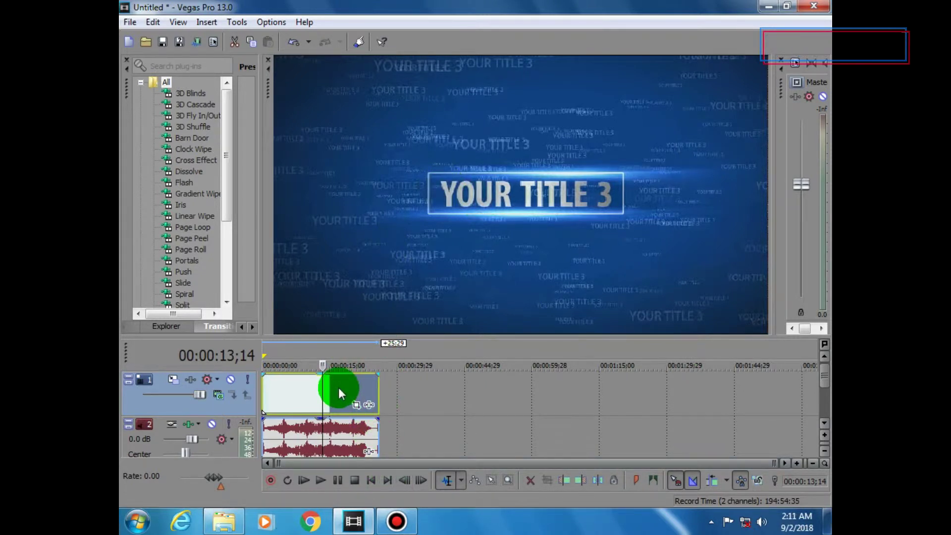
Step: Add the 2018_09_02_01_48_04 phone recording after the template clip, starting at 00:00:25;29
click(378, 392)
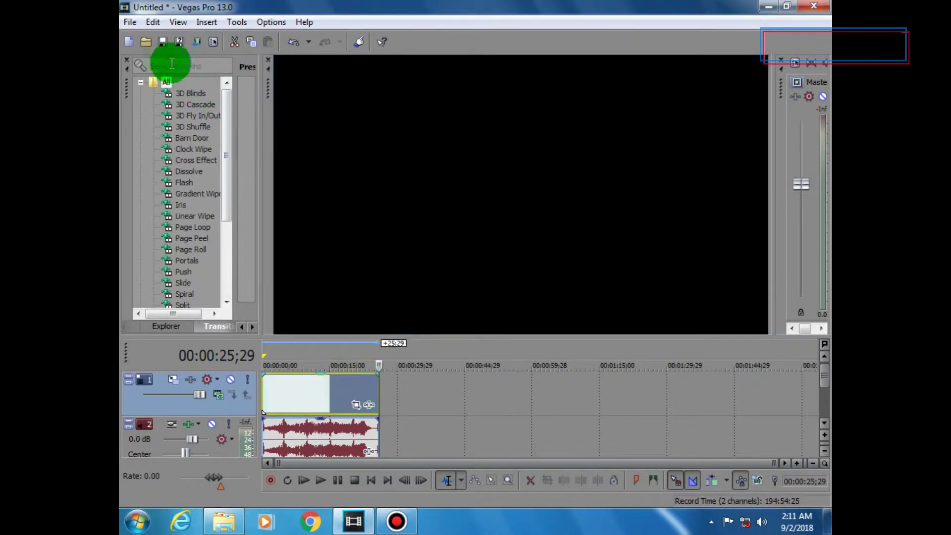
click(142, 45)
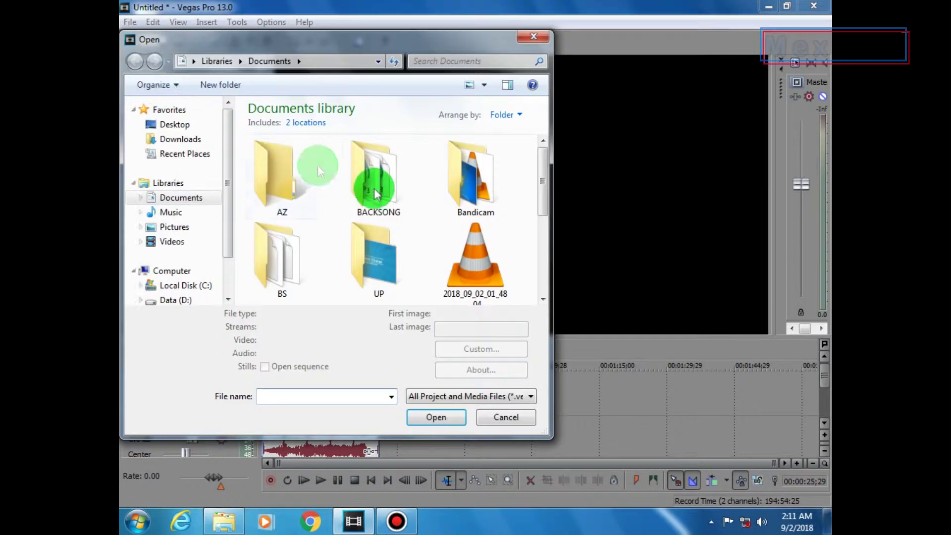
scroll(544, 203, down, 2)
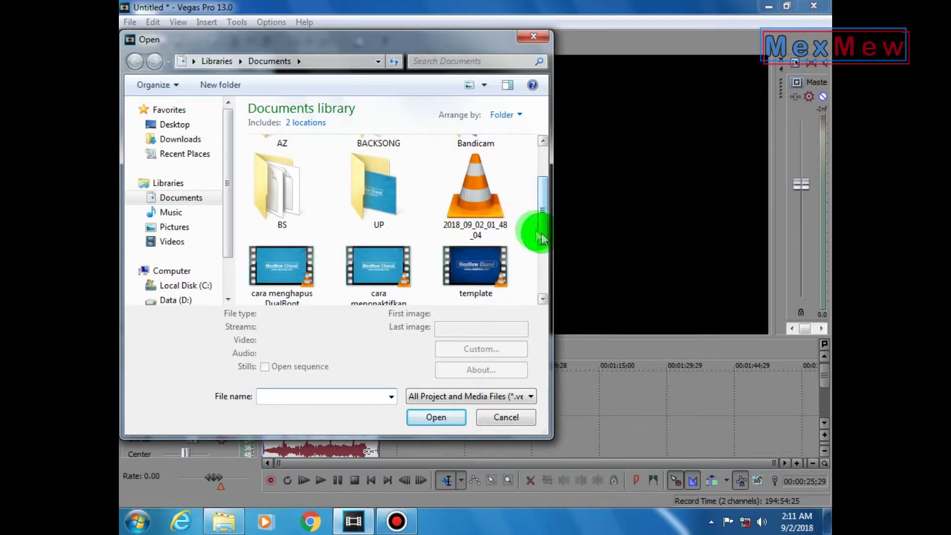
double_click(496, 206)
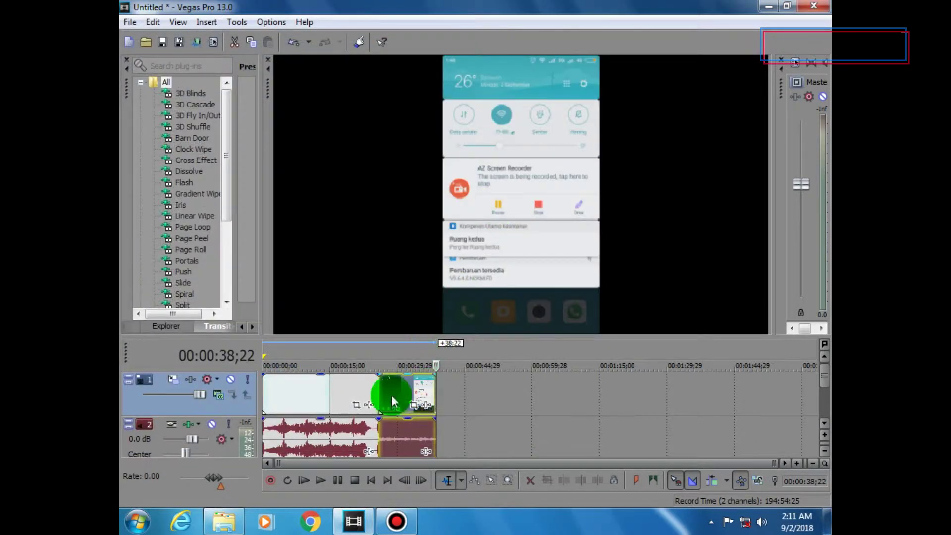
click(400, 394)
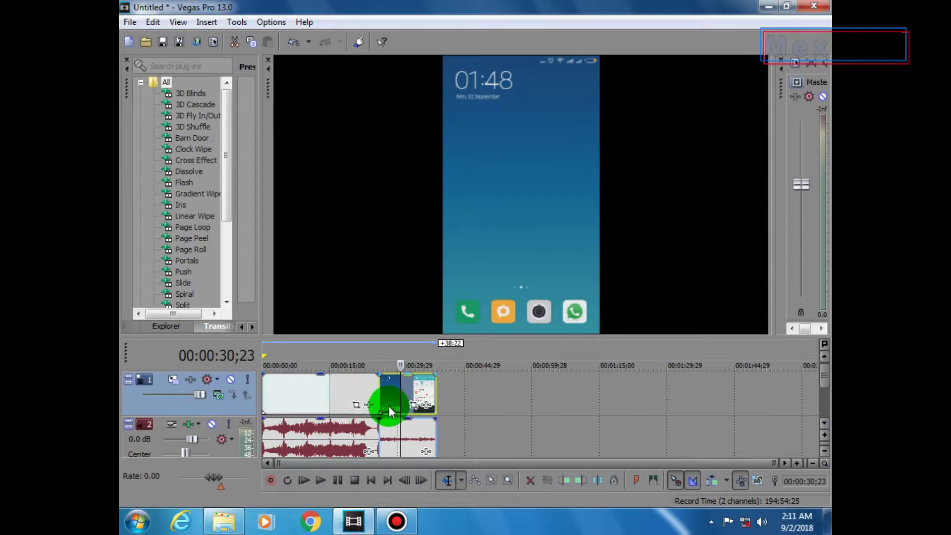
click(361, 391)
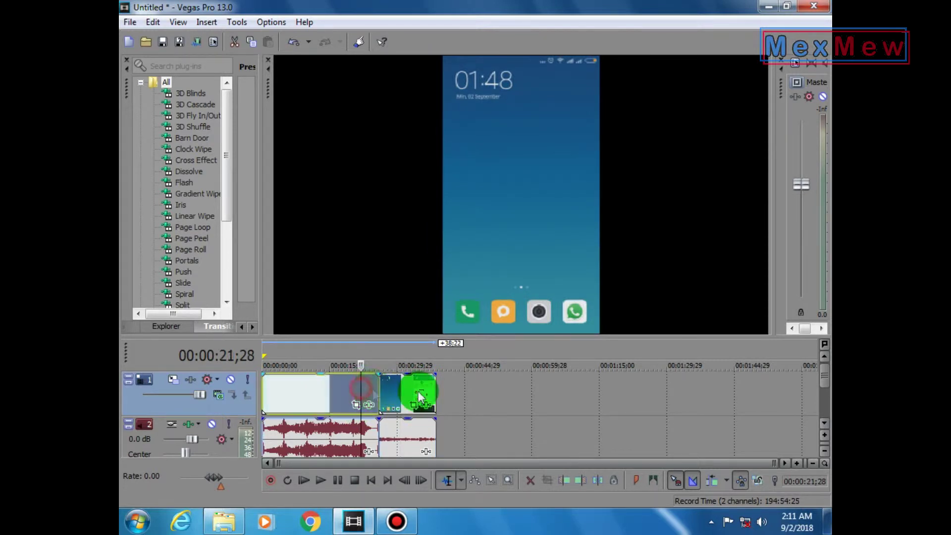
click(414, 395)
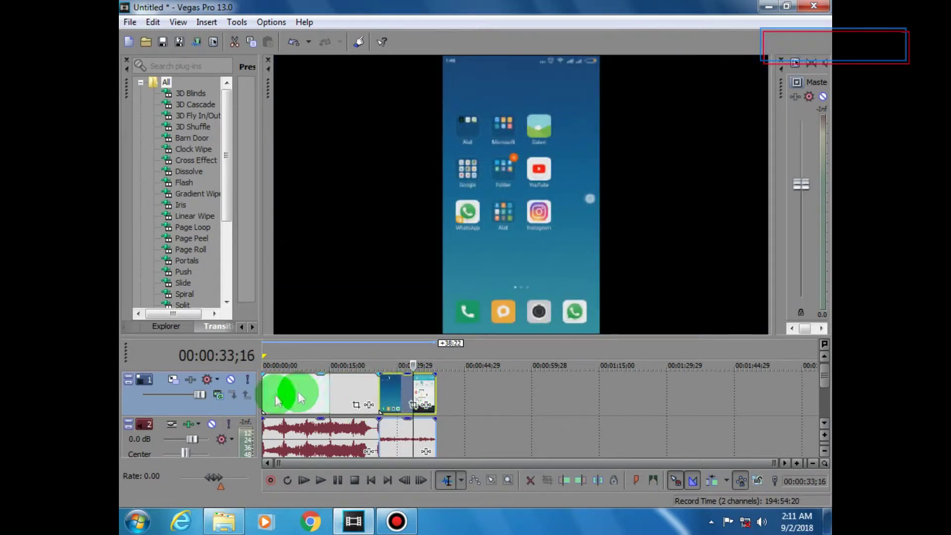
Step: Duplicate the video track that holds the template clip and the phone recording
right_click(184, 403)
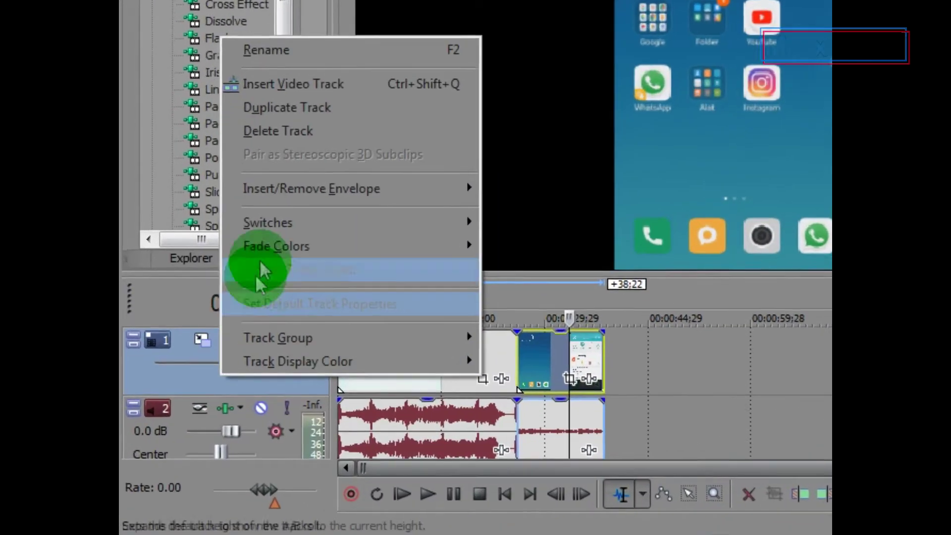
click(315, 89)
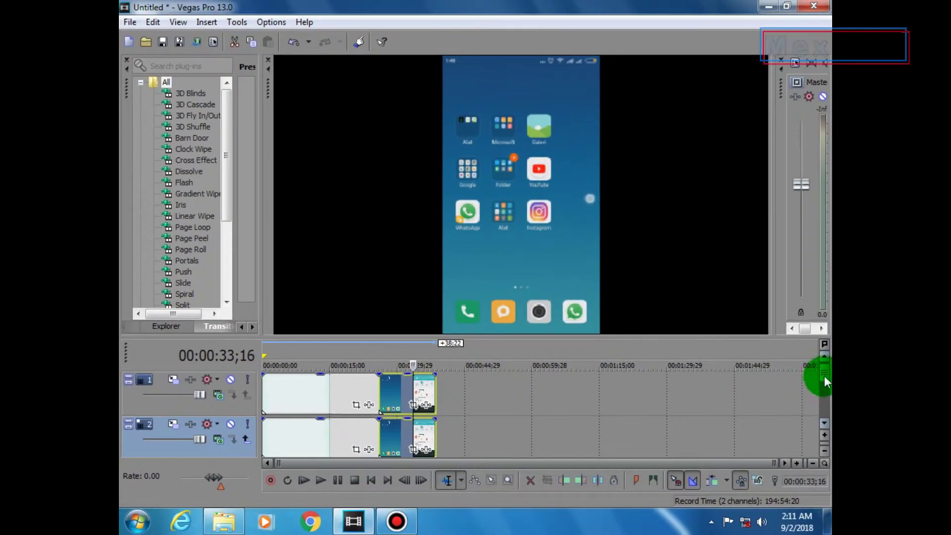
mouse_move(825, 379)
mouse_down()
mouse_move(828, 410)
mouse_move(825, 393)
mouse_up()
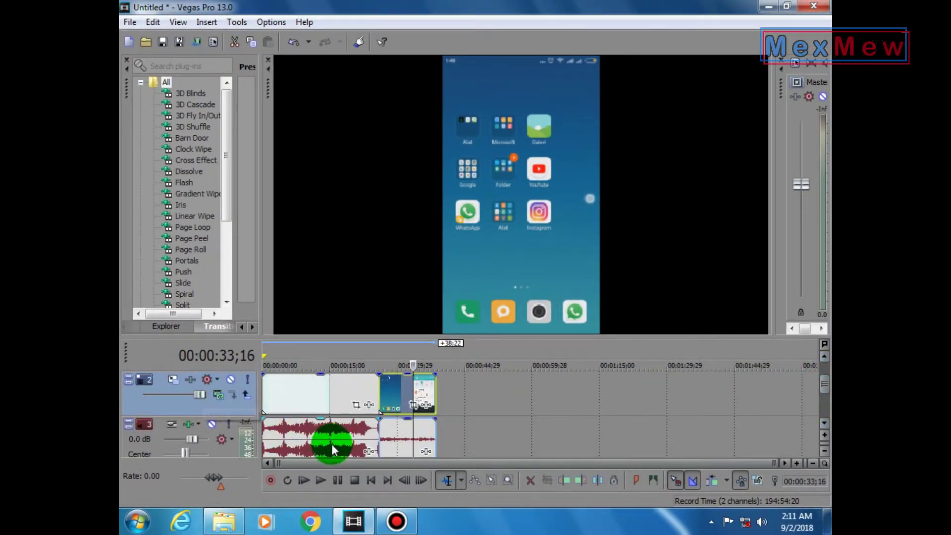
drag(824, 379, 824, 372)
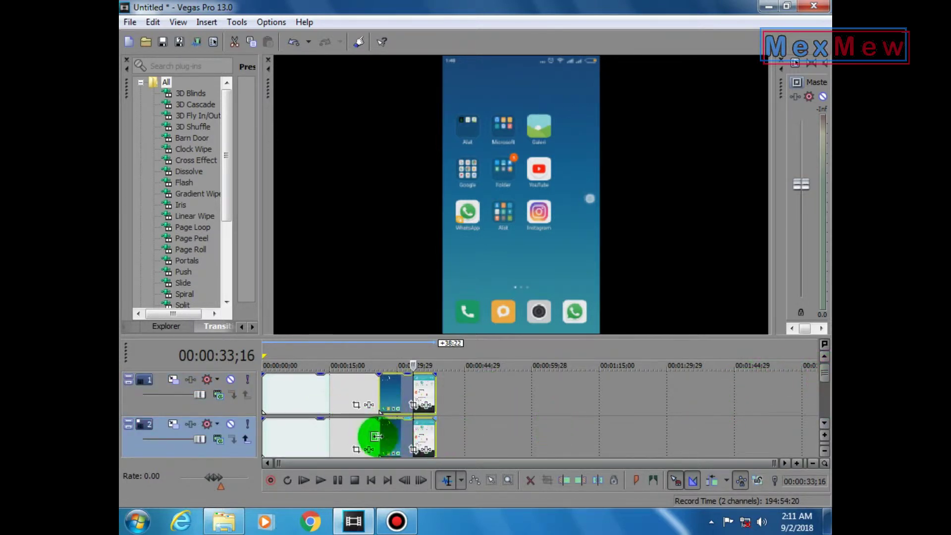
Step: Delete the template clip from both video tracks, keeping the phone recordings
click(297, 401)
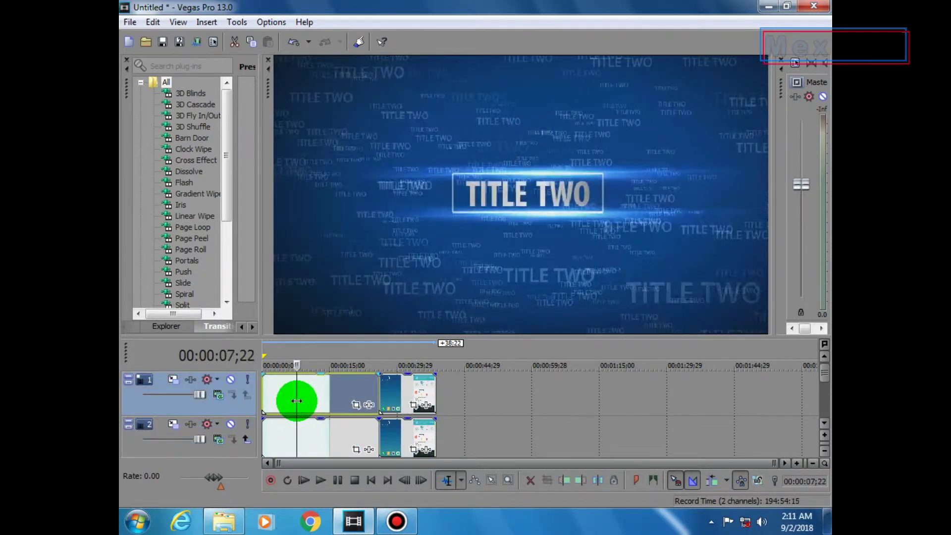
key(Delete)
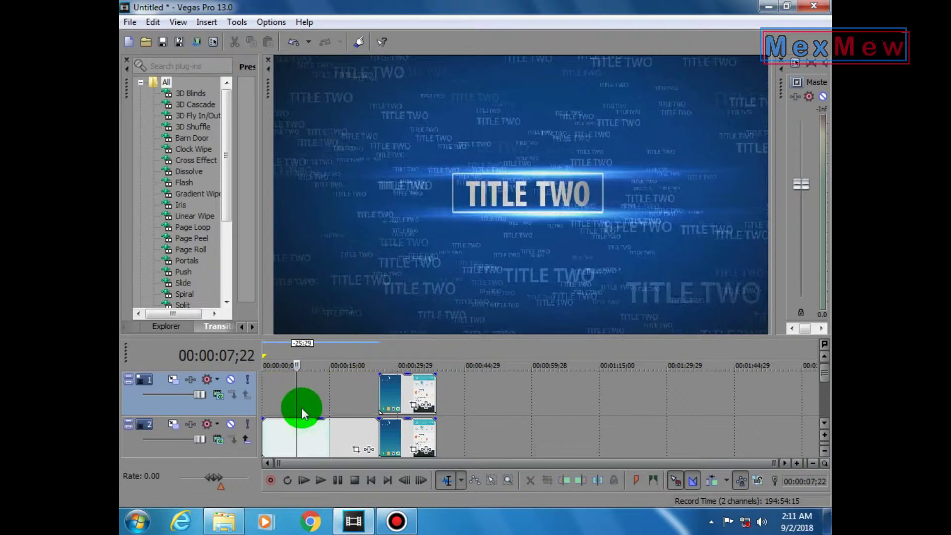
click(309, 426)
key(Delete)
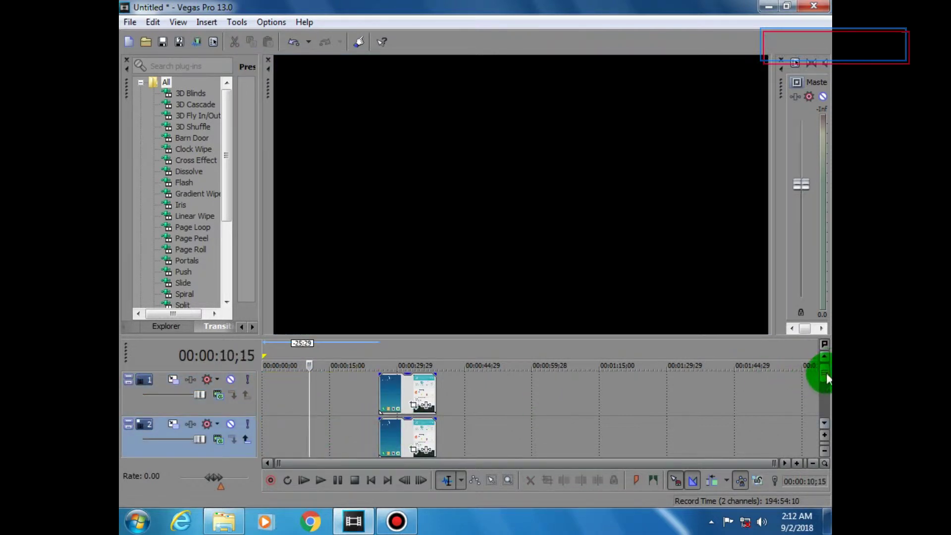
Step: Extend the start of the phone recordings on both video tracks back to the beginning of the timeline
scroll(827, 379, down, 1)
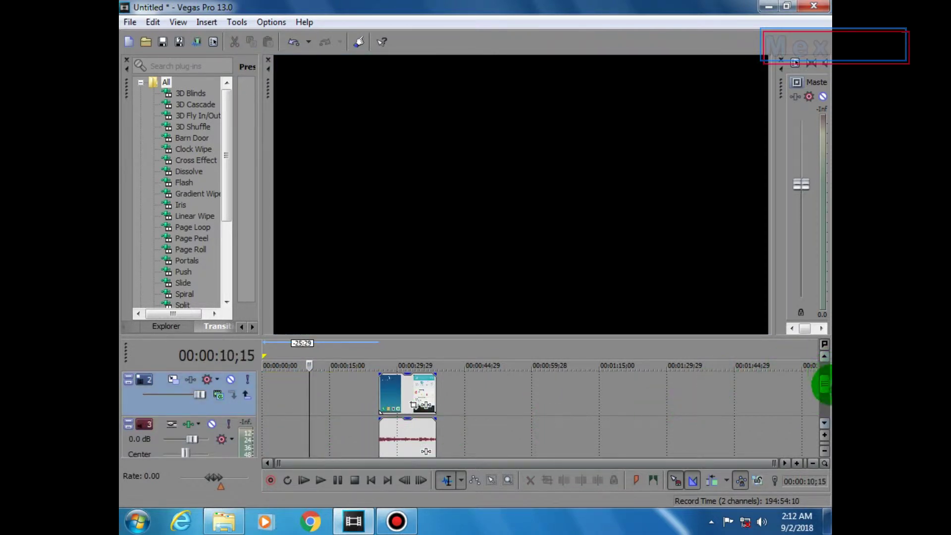
drag(826, 386, 819, 379)
drag(380, 391, 212, 403)
drag(379, 430, 264, 432)
Step: Turn off Maintain Aspect Ratio for the phone recording on video track 2
click(388, 423)
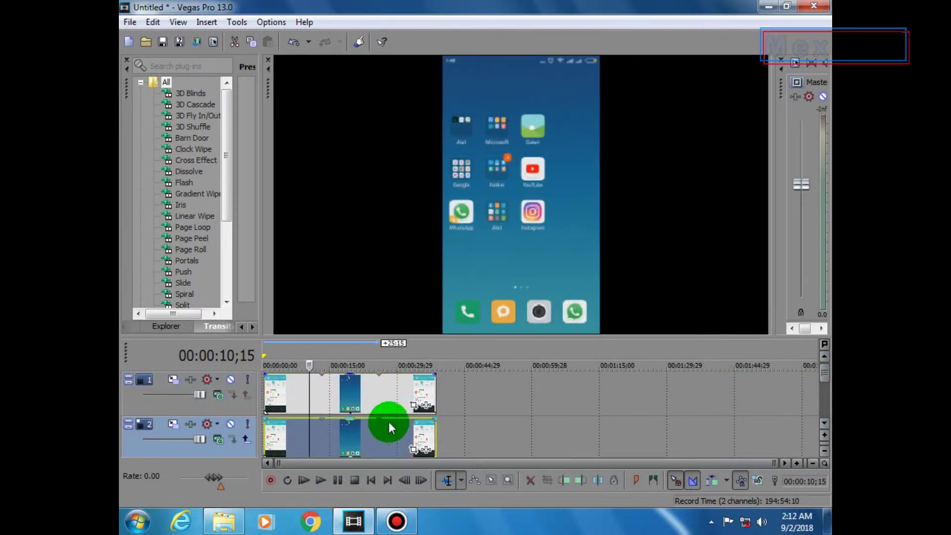
right_click(346, 441)
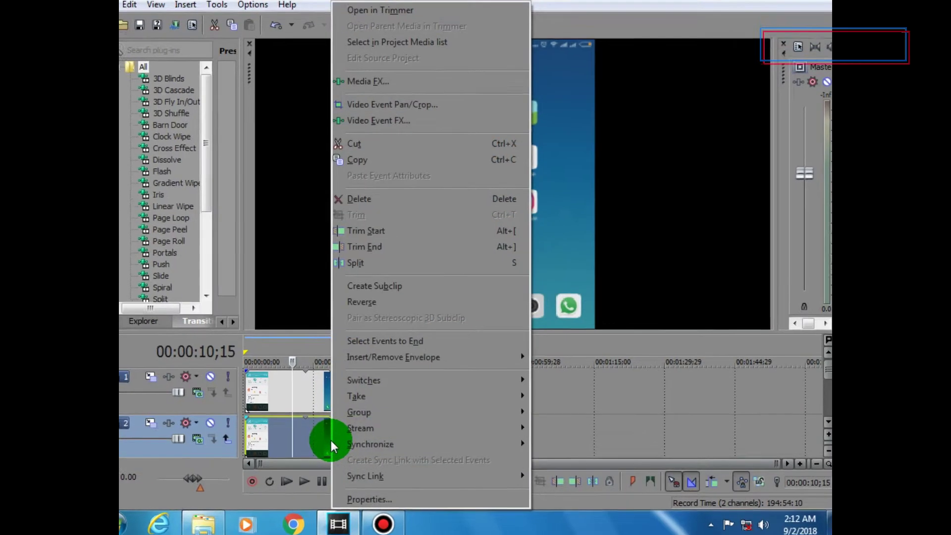
mouse_move(370, 381)
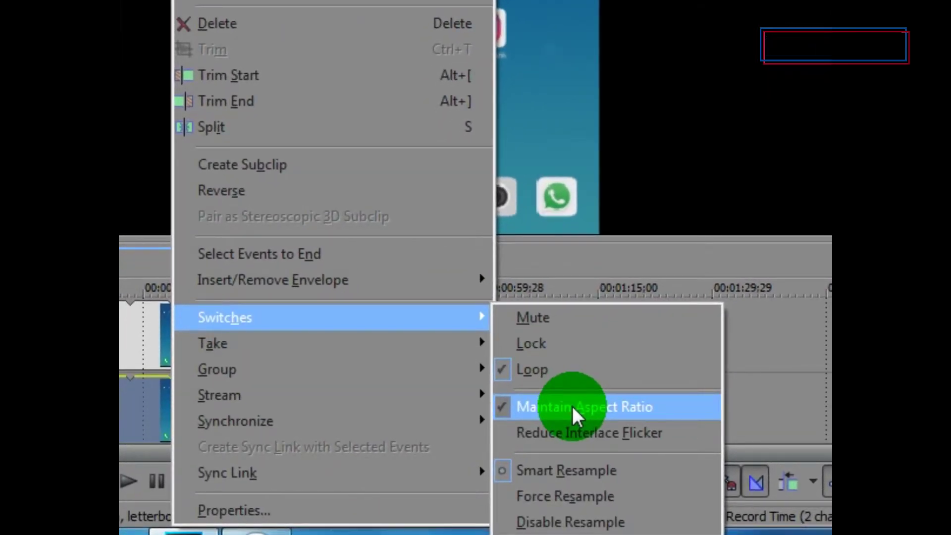
click(572, 406)
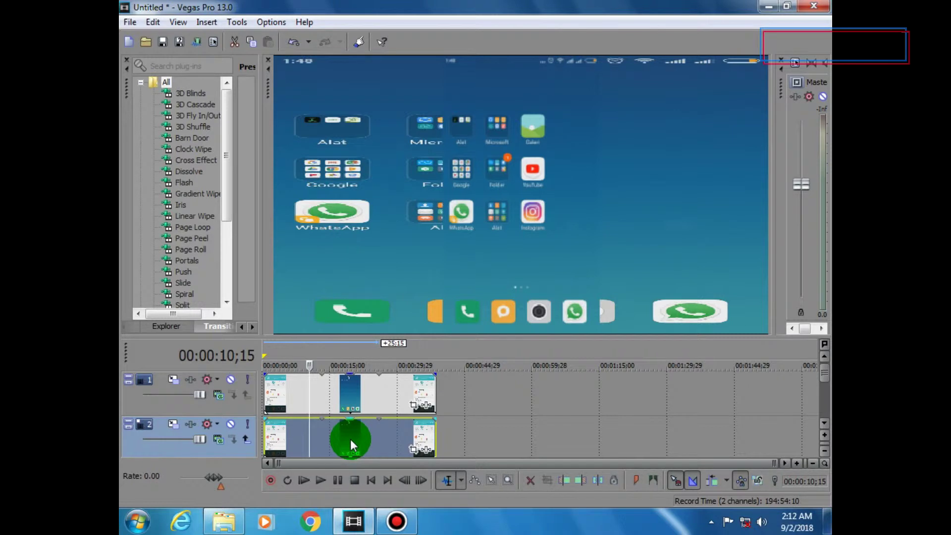
Step: Lower the opacity of the phone recording on video track 2 to 81%
mouse_move(350, 439)
mouse_down()
mouse_move(446, 384)
mouse_move(364, 408)
mouse_move(346, 429)
mouse_move(346, 409)
mouse_move(354, 425)
mouse_move(341, 423)
mouse_move(351, 424)
mouse_up()
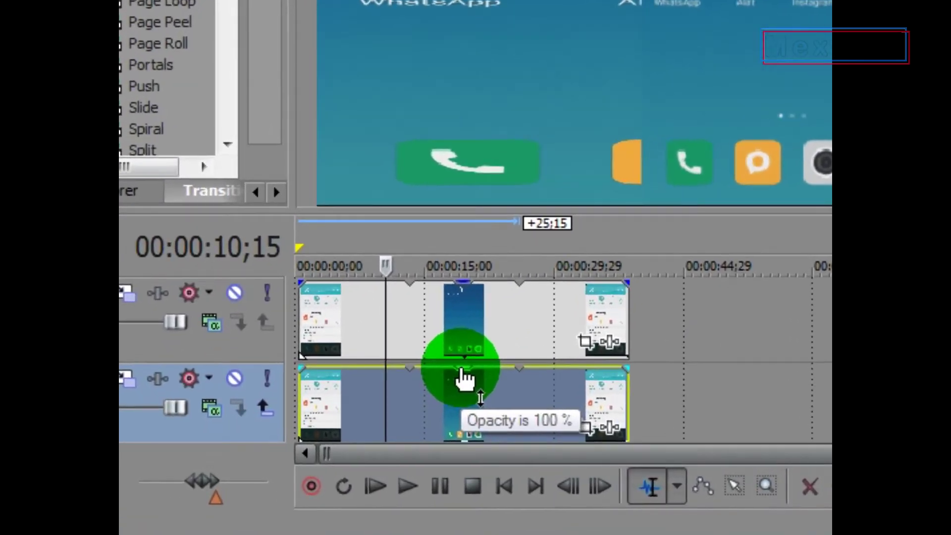
mouse_move(460, 369)
mouse_down()
mouse_move(466, 396)
mouse_move(462, 386)
mouse_up()
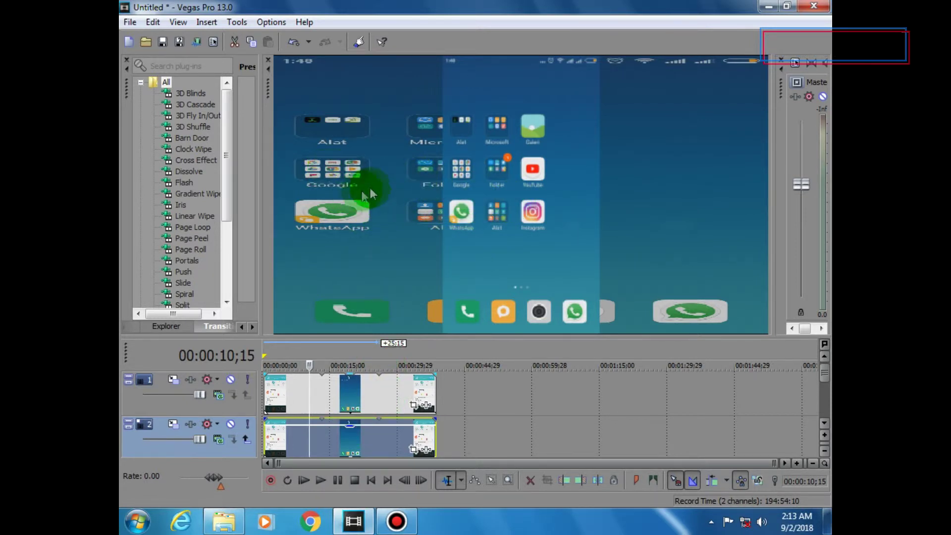
mouse_move(354, 433)
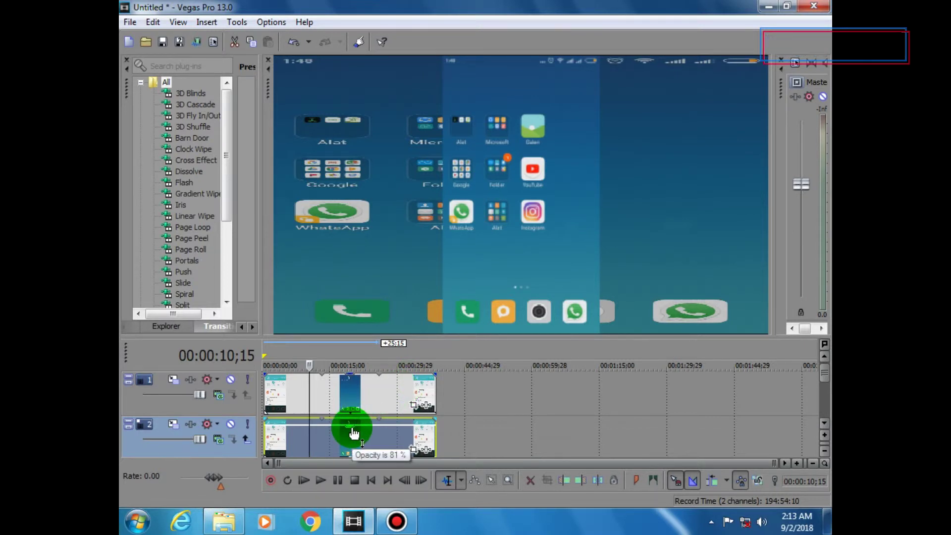
click(429, 452)
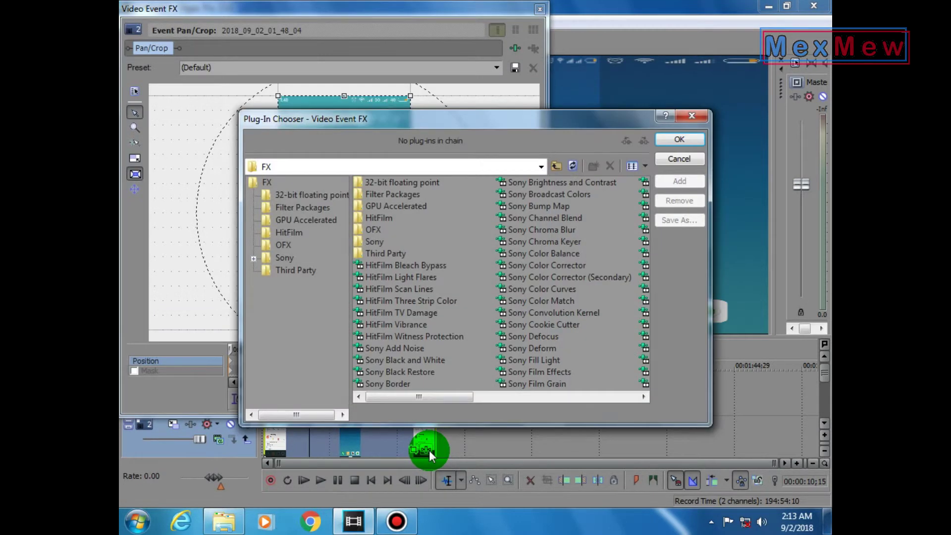
click(678, 141)
click(539, 9)
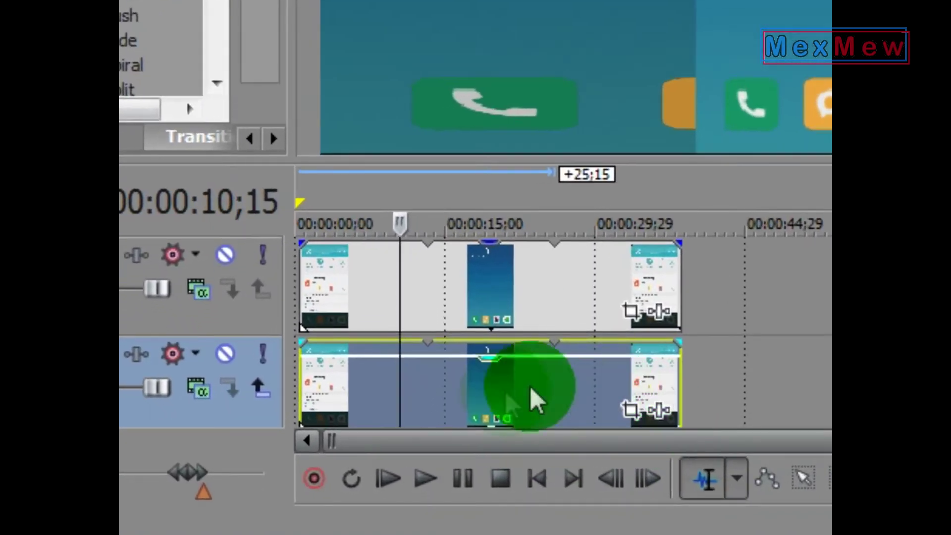
Step: Apply the Sony Gaussian Blur effect with its default preset to the phone recording on video track 2
click(663, 414)
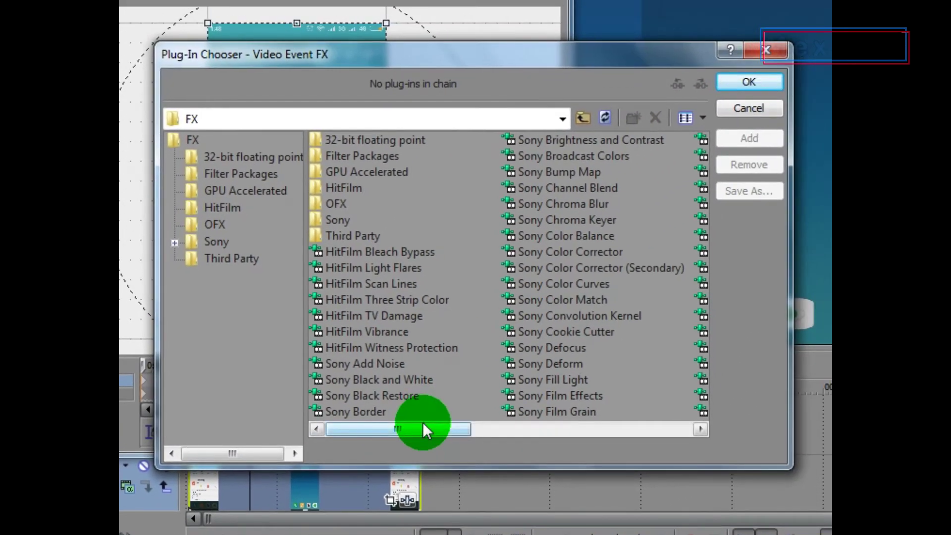
drag(424, 425, 498, 426)
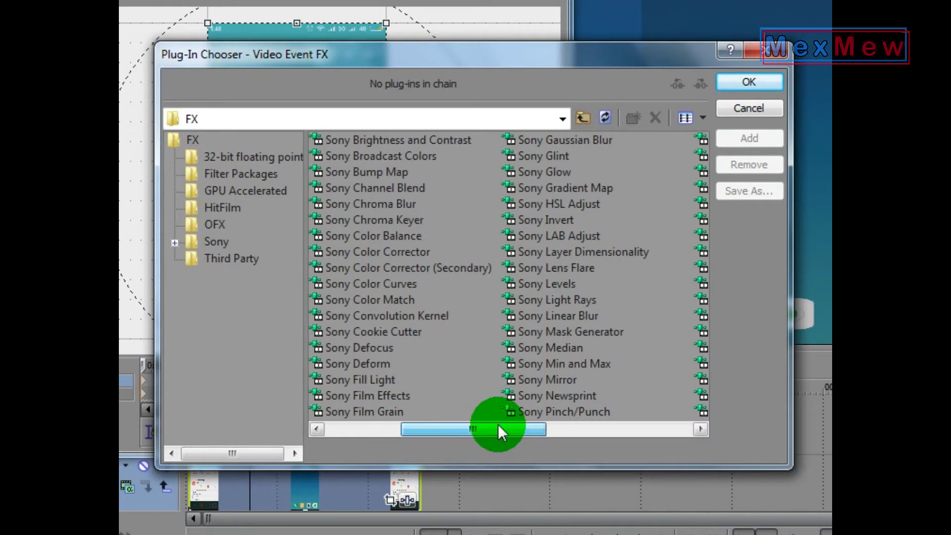
click(569, 143)
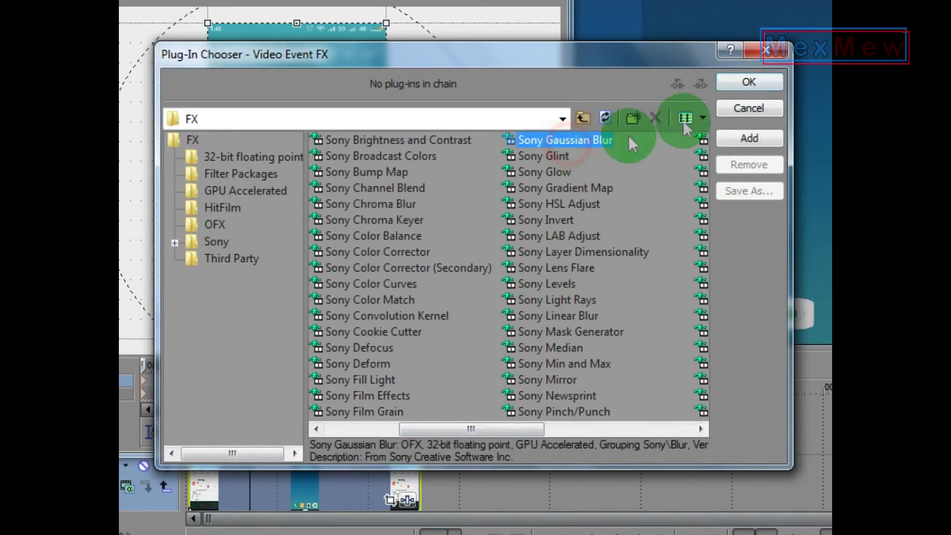
click(749, 82)
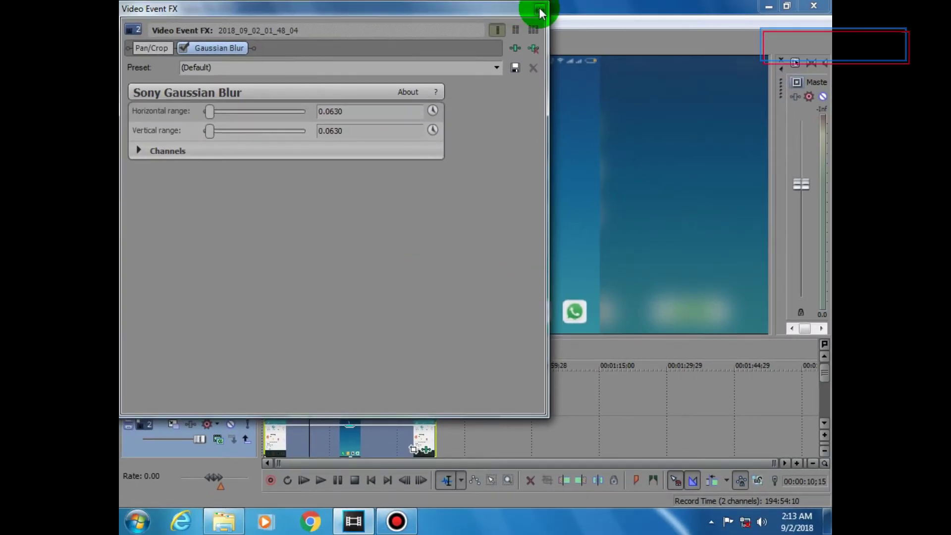
click(539, 8)
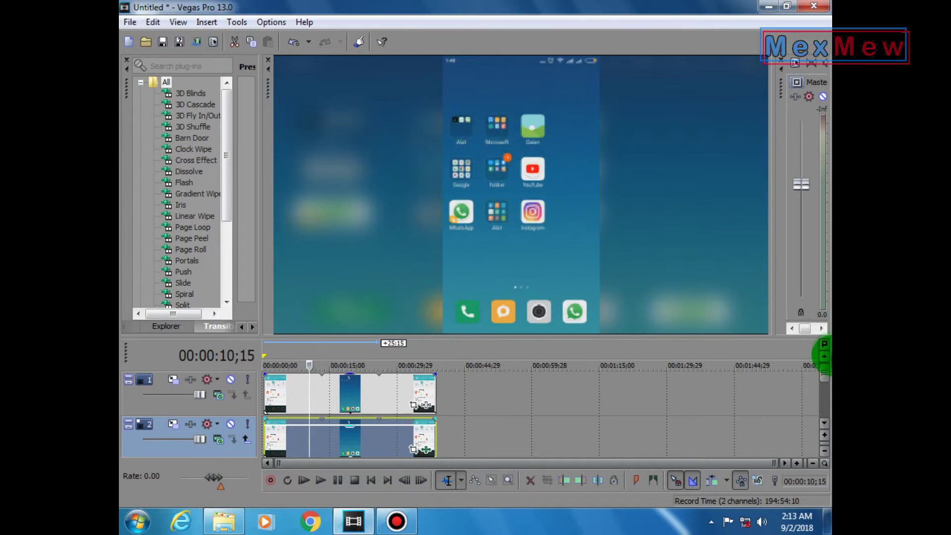
drag(825, 375, 325, 393)
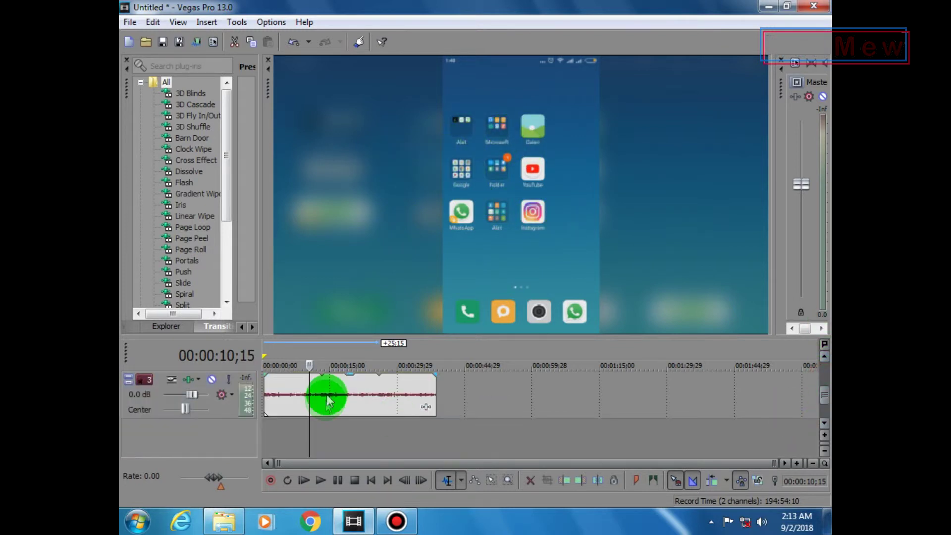
Step: Play back parts of the timeline to check the blurred background behind the phone recording
click(352, 380)
drag(819, 396, 824, 390)
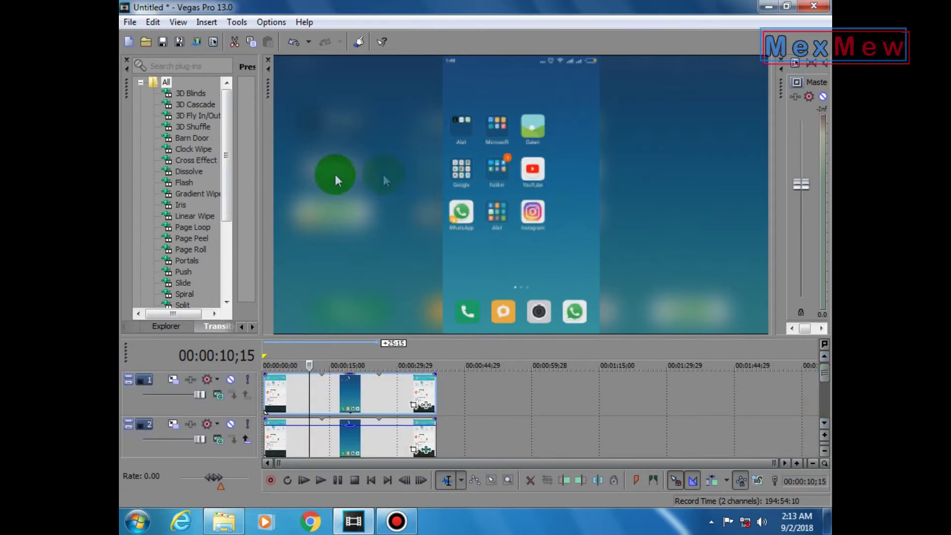
click(310, 364)
key(space)
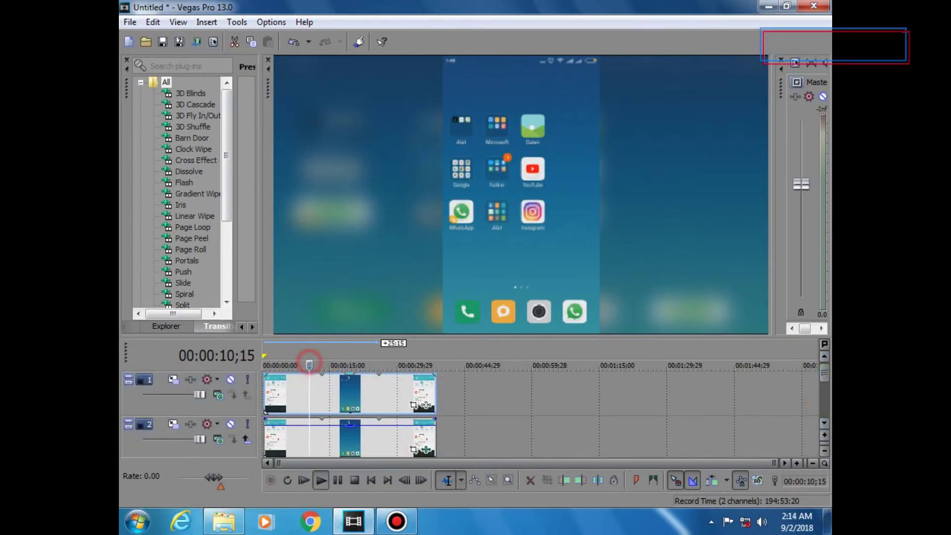
key(space)
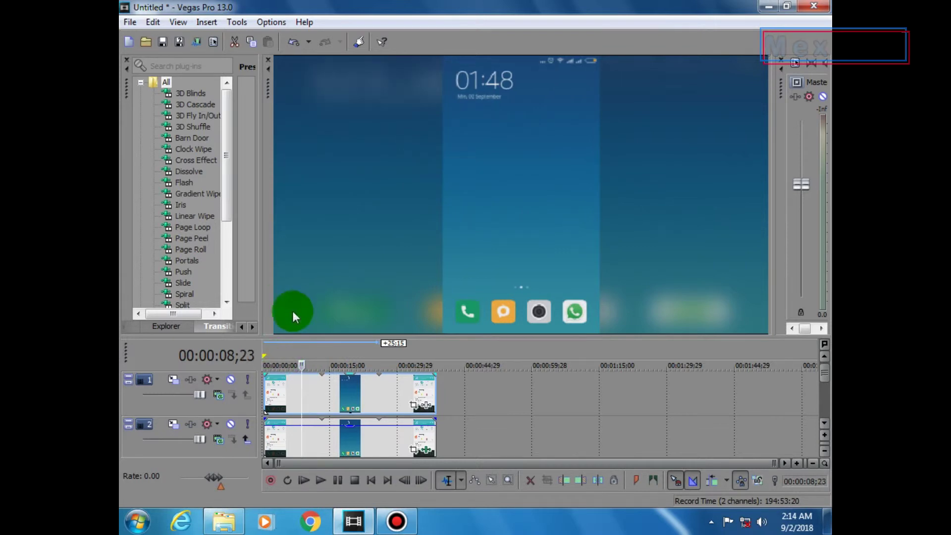
key(space)
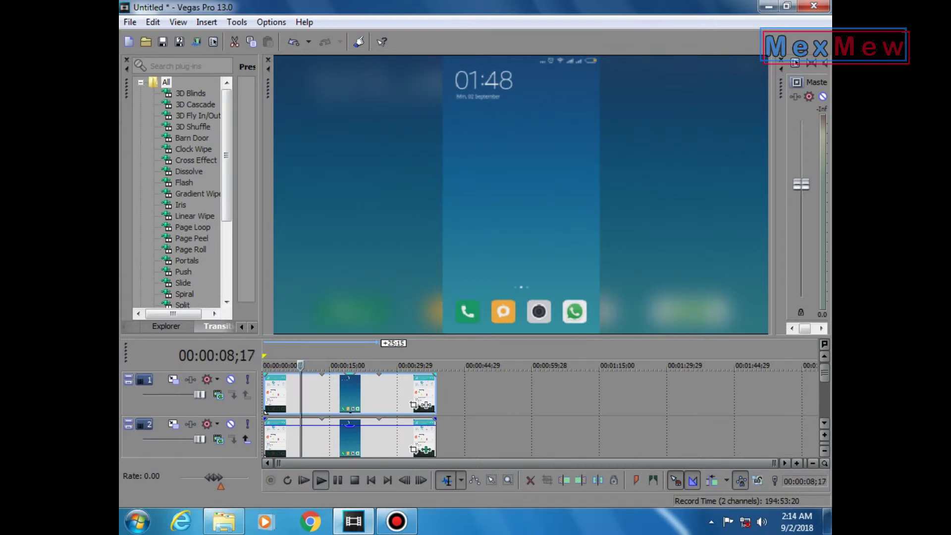
Step: Shift the phone recordings on both video tracks to the very start of the timeline and preview the project from the beginning
drag(255, 395, 301, 395)
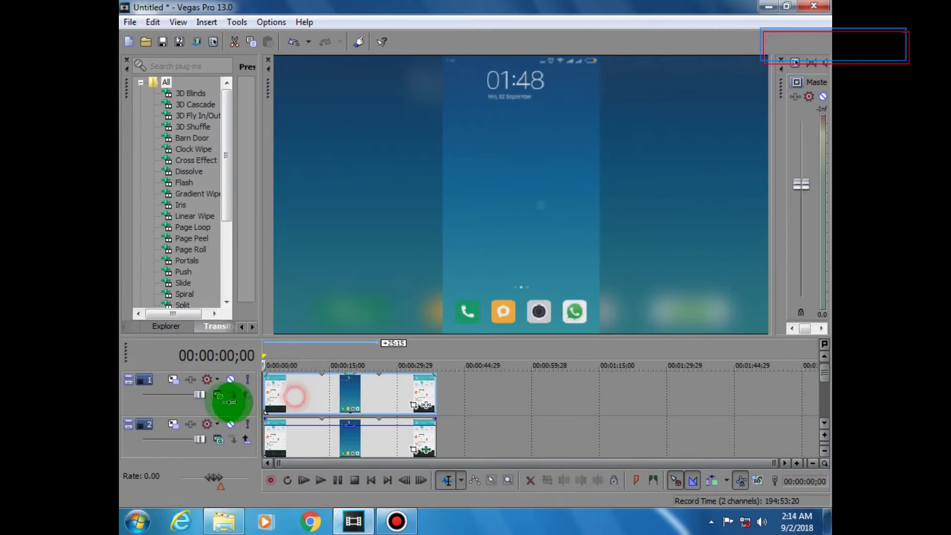
click(304, 481)
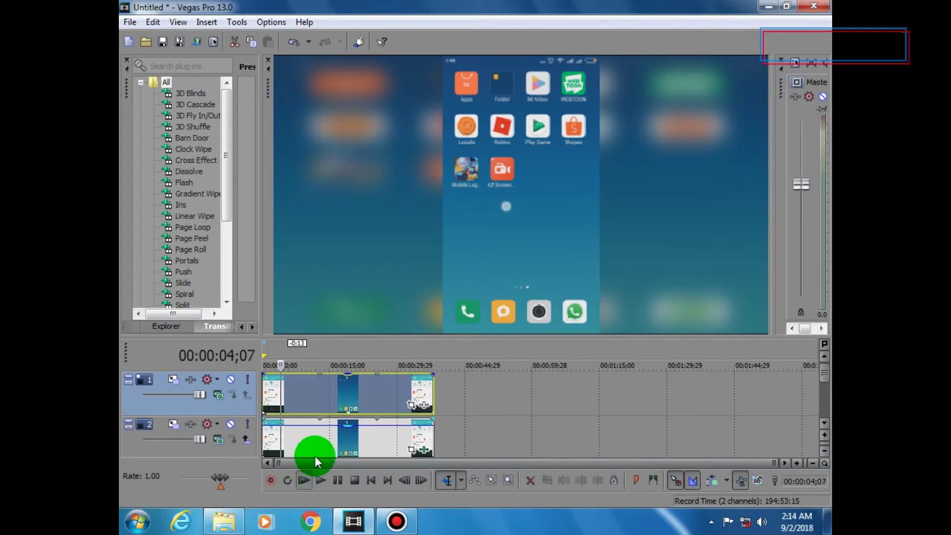
click(355, 480)
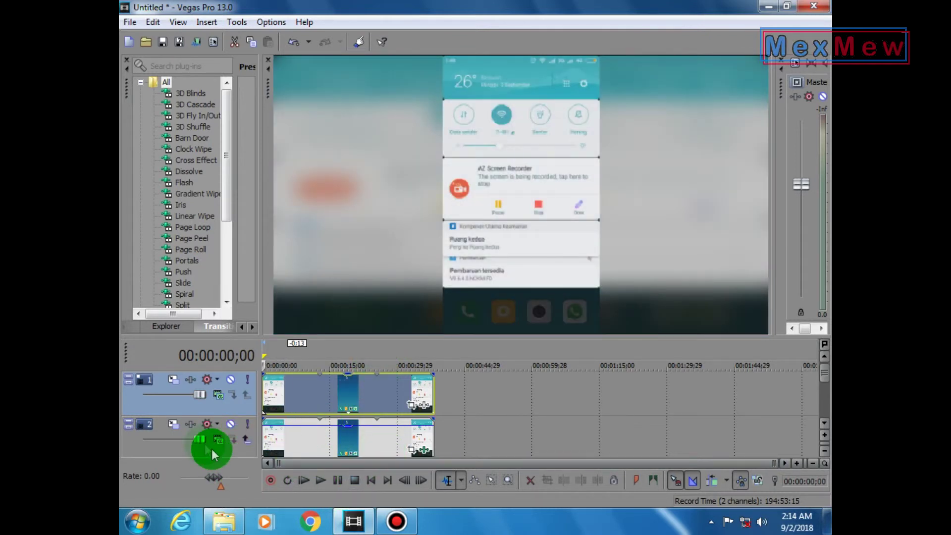
Step: Review the Maintain Aspect Ratio switch of the phone recording on video track 2 without changing it
click(178, 440)
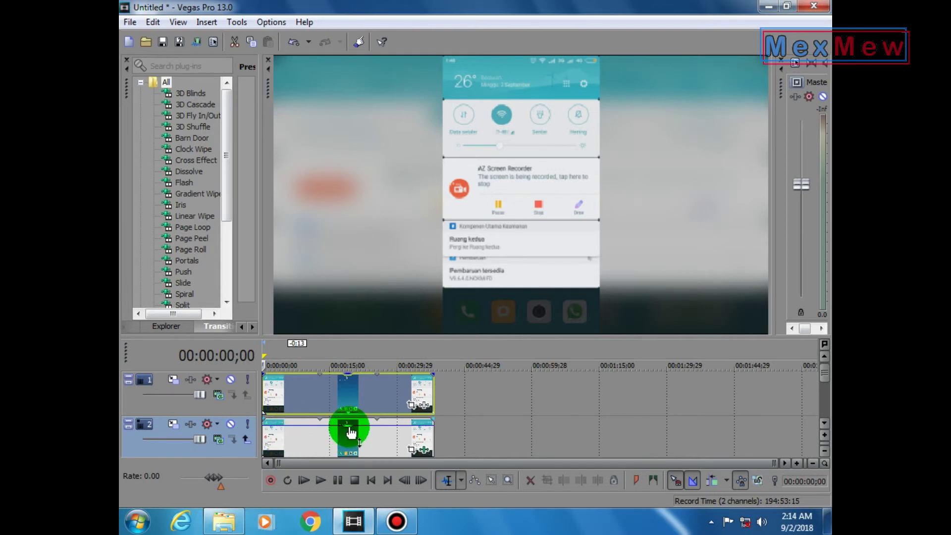
right_click(334, 439)
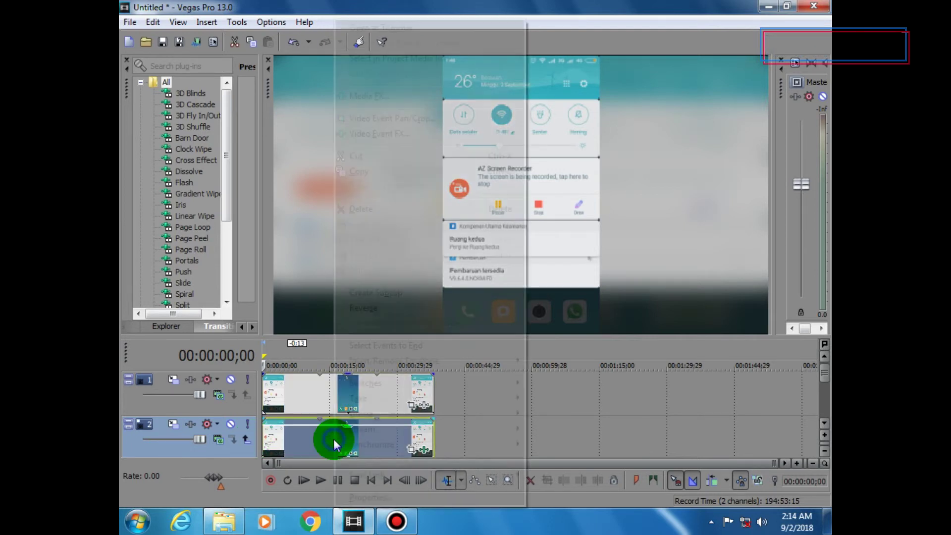
mouse_move(457, 383)
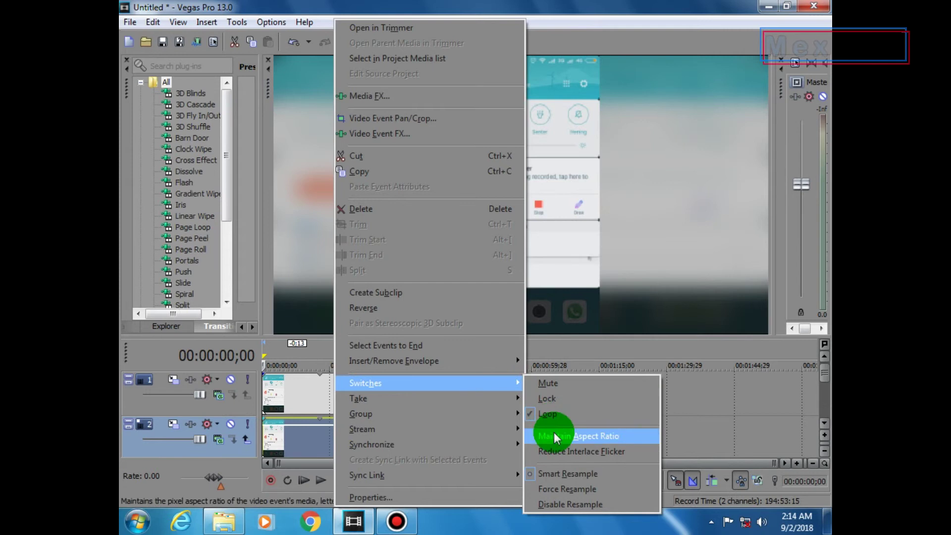
click(312, 435)
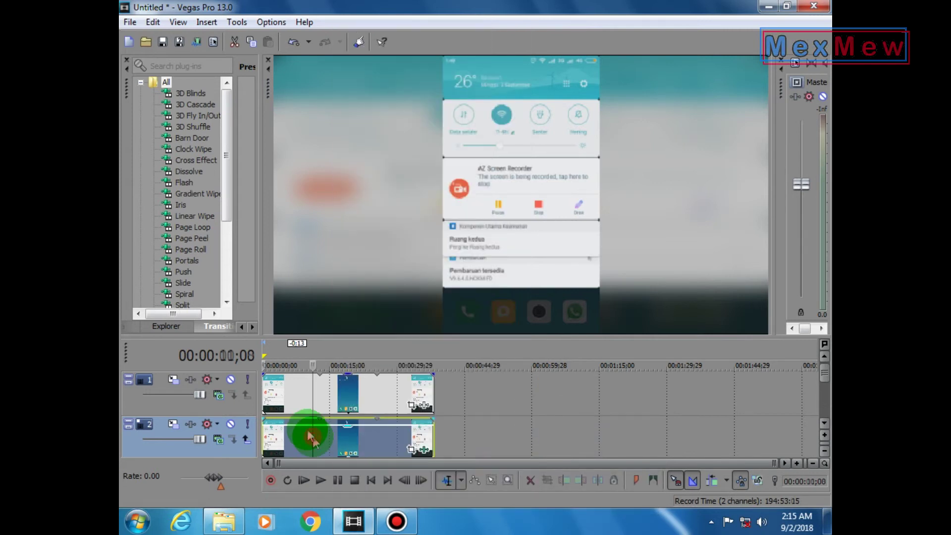
Step: Minimize the video editor to show the desktop
mouse_move(352, 444)
mouse_down()
mouse_move(346, 452)
mouse_move(348, 388)
mouse_move(347, 451)
mouse_move(350, 433)
mouse_up()
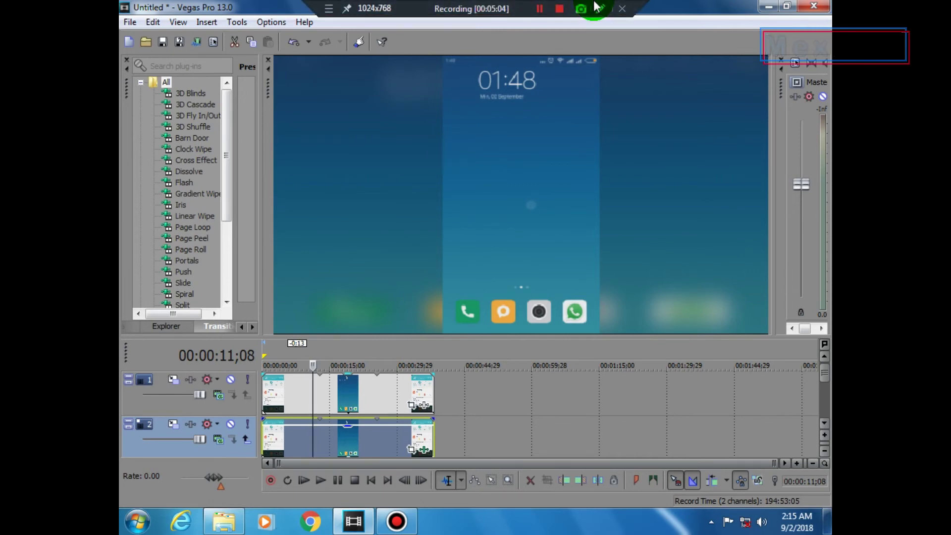
click(763, 7)
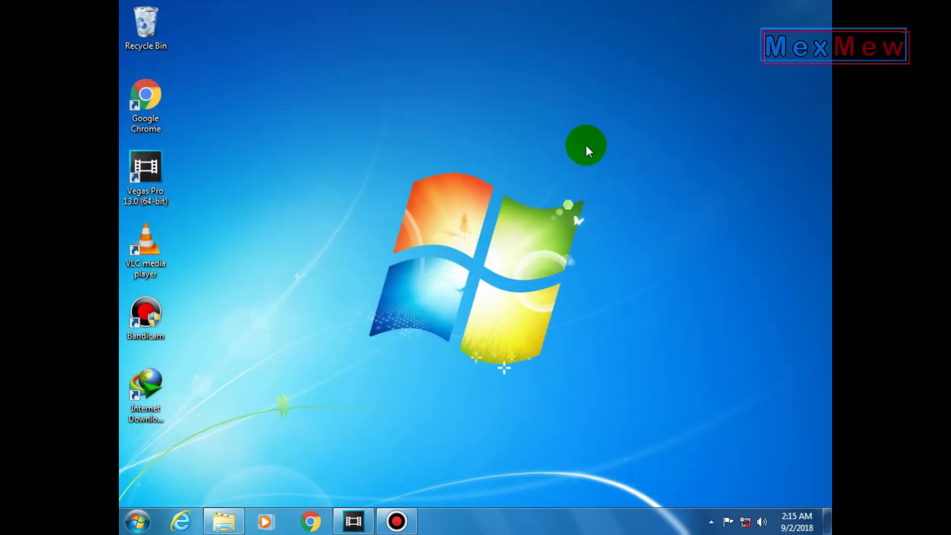